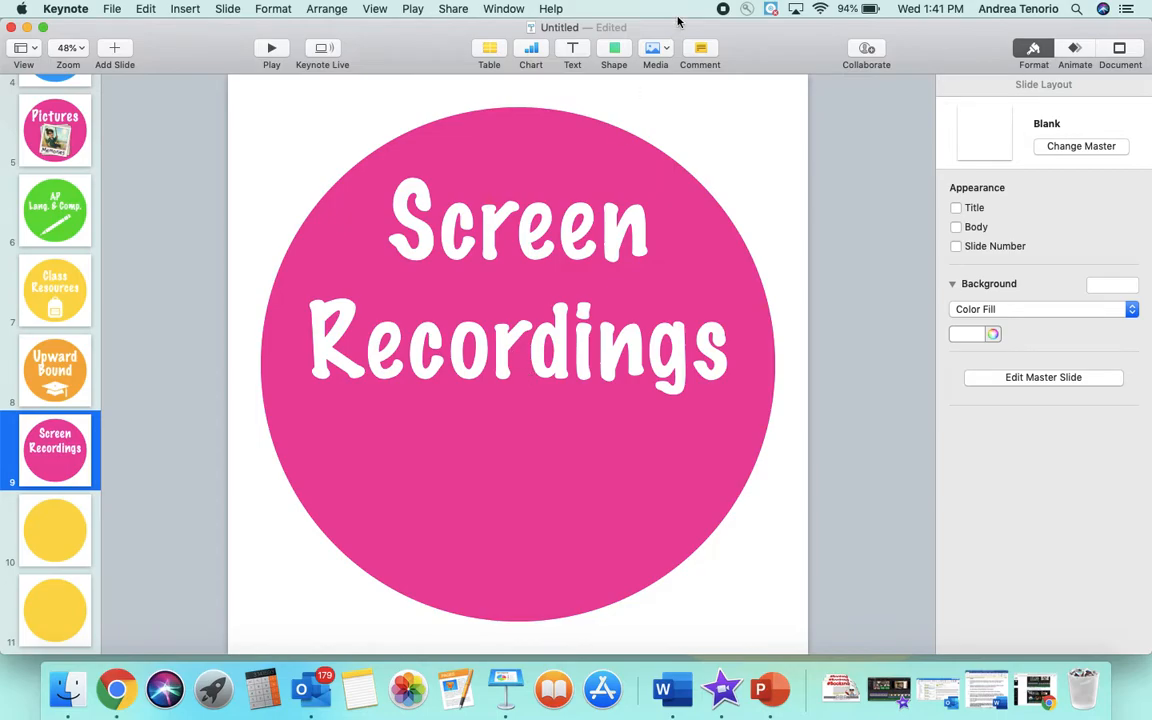
- Search the shape library for "film", insert the Film Strip shape on the Screen Recordings slide and enlarge it
left_click(615, 55)
left_click(540, 80)
type("film")
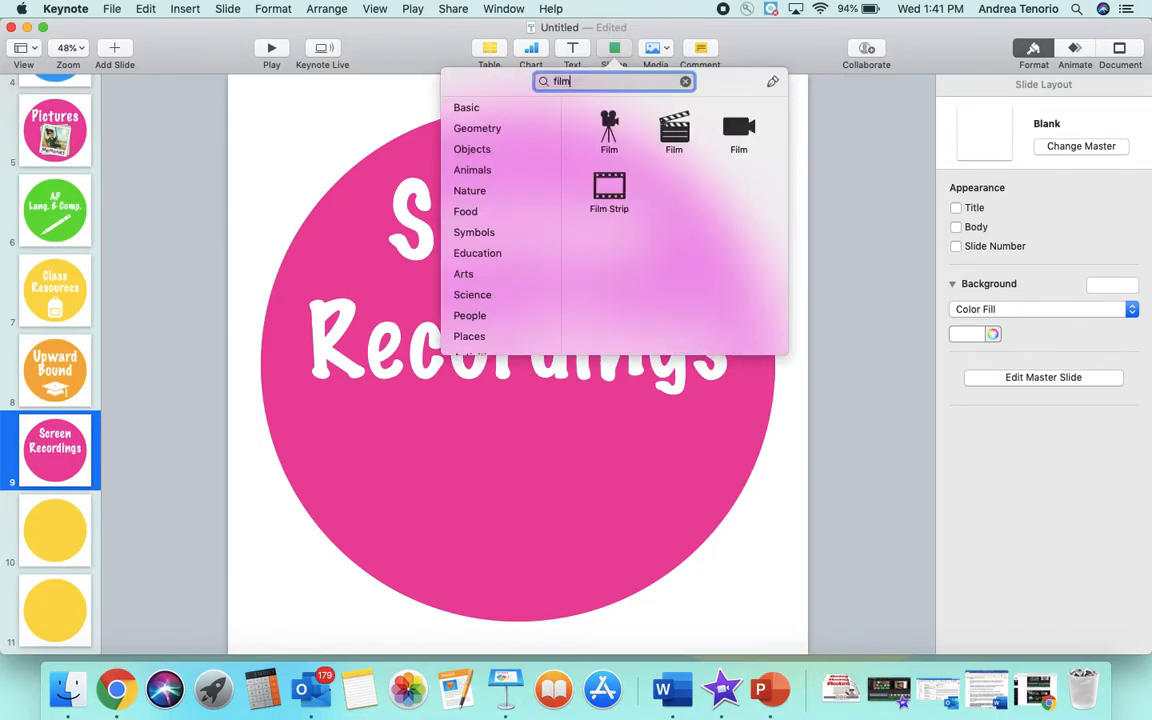
left_click(609, 190)
left_click_drag(545, 386, 668, 545)
- Move the film strip shape to the lower part of the pink circle, centred below the "Screen Recordings" text
left_click_drag(625, 437, 480, 517)
key("super+z")
left_click(541, 485)
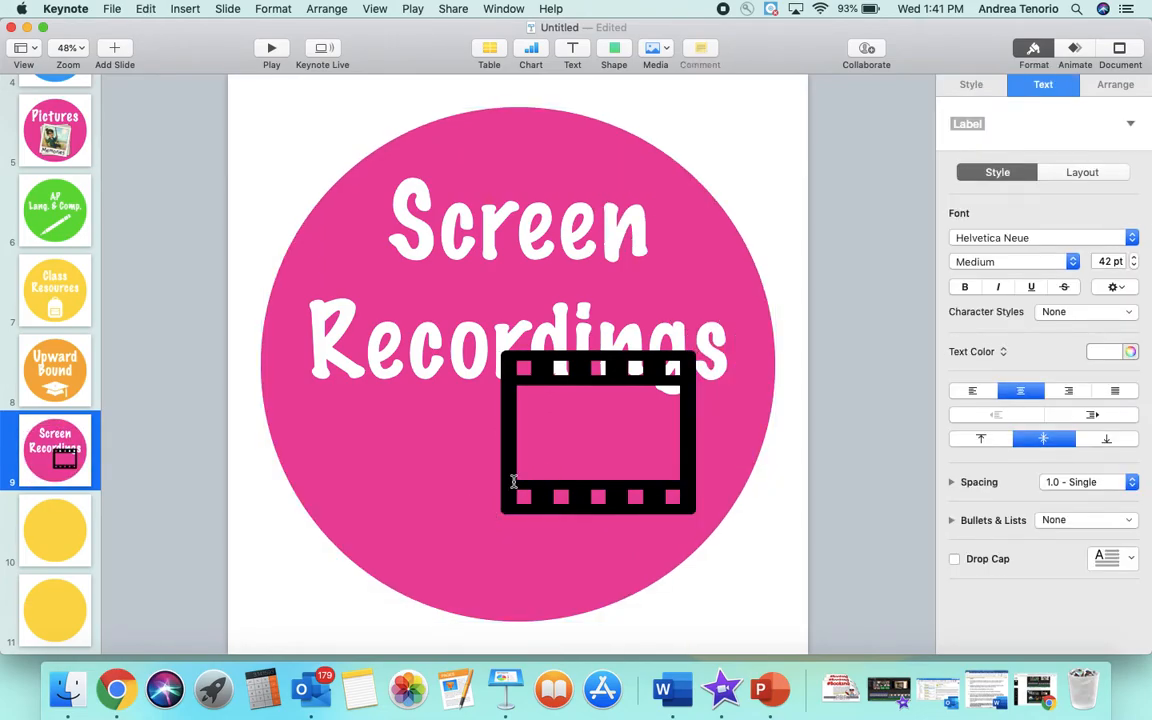
left_click(789, 527)
left_click(668, 488)
left_click(635, 512)
left_click(587, 501)
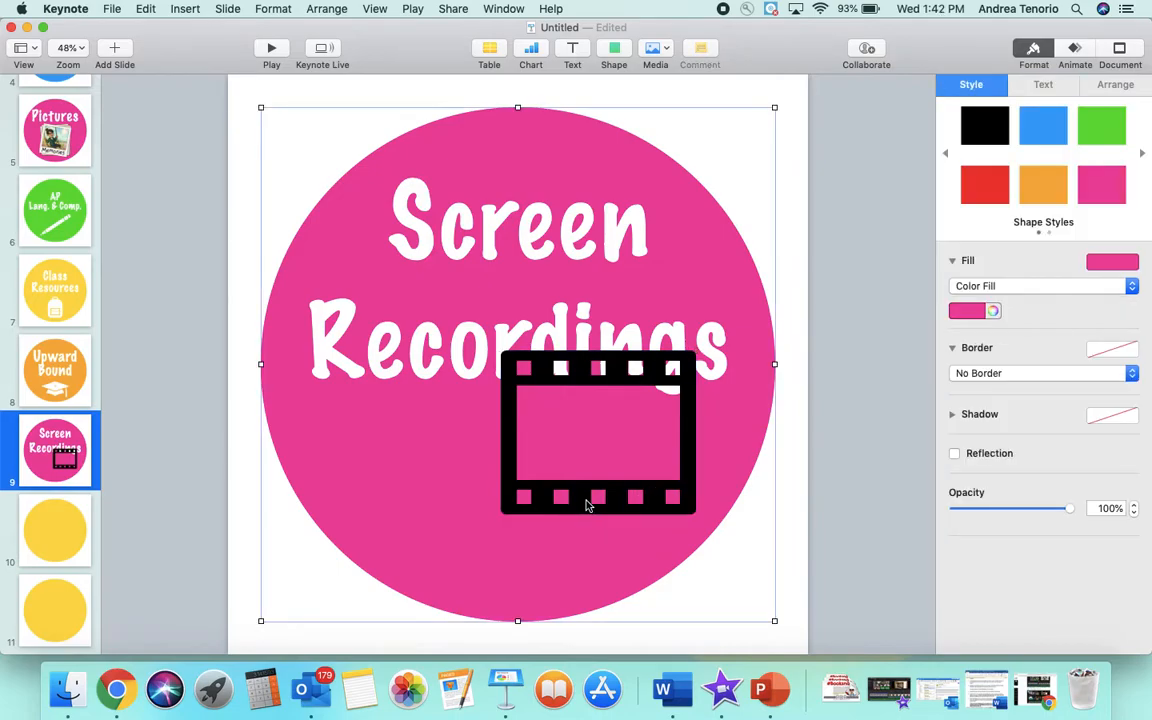
left_click_drag(591, 506, 506, 556)
- Fill the film strip shape with white and shrink it proportionally below the text
left_click(979, 316)
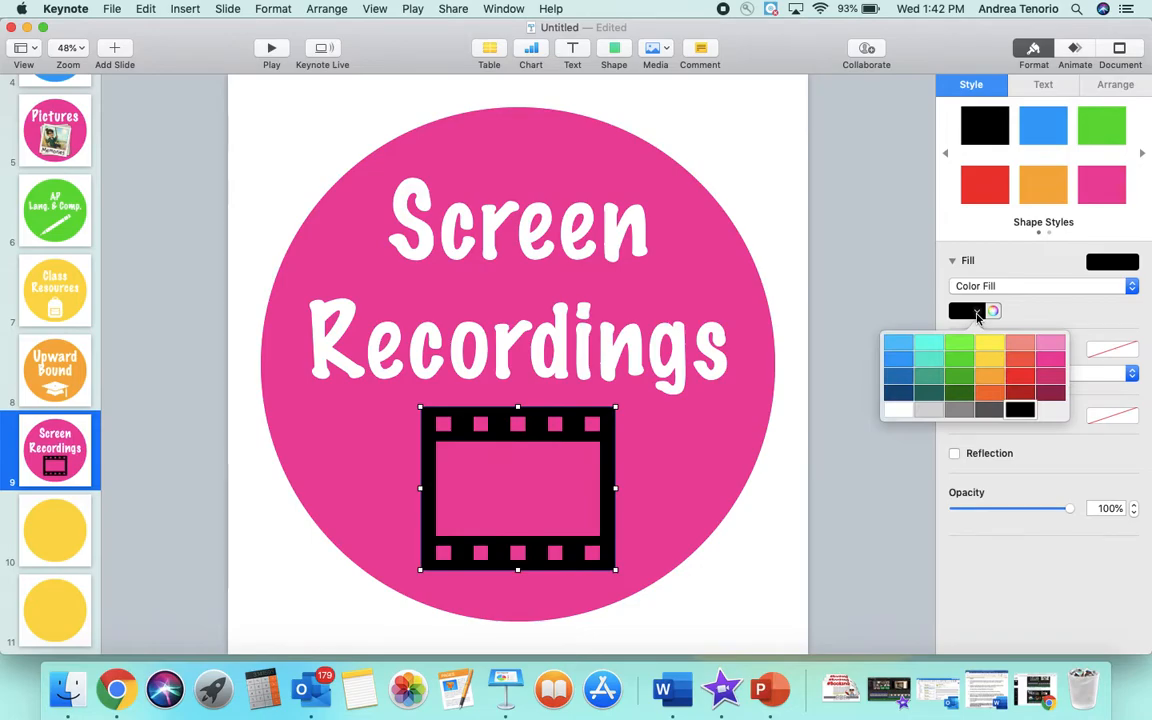
left_click(895, 405)
left_click(895, 329)
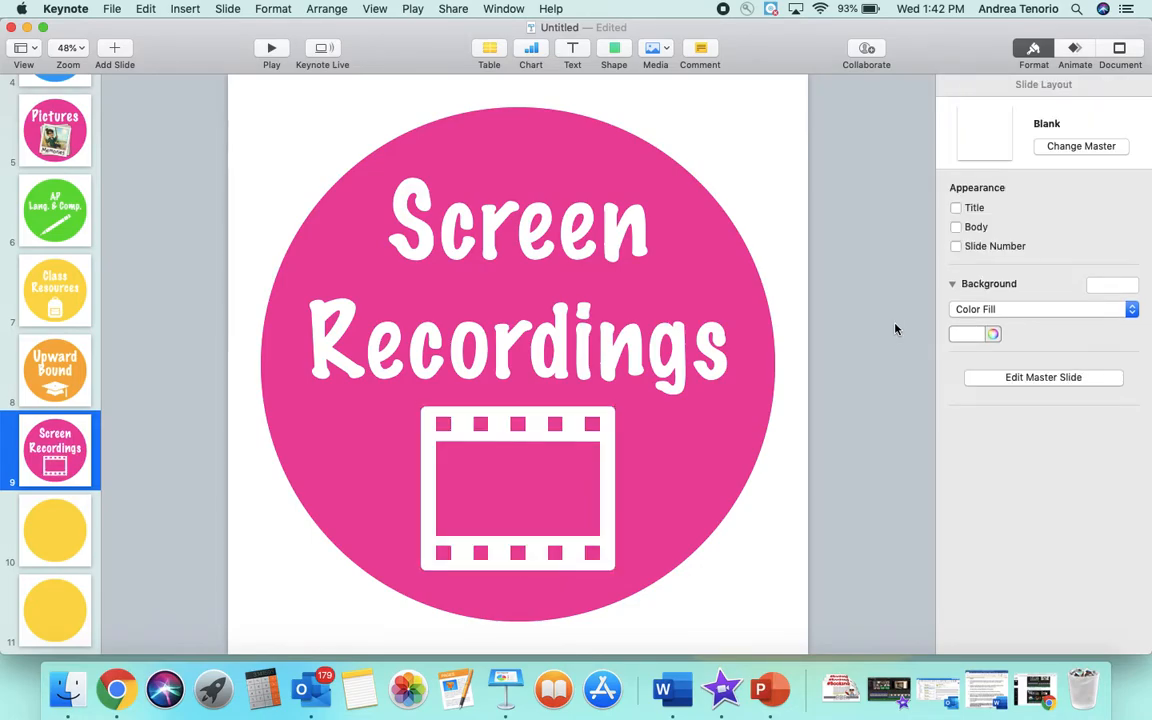
left_click(577, 449)
left_click(578, 446)
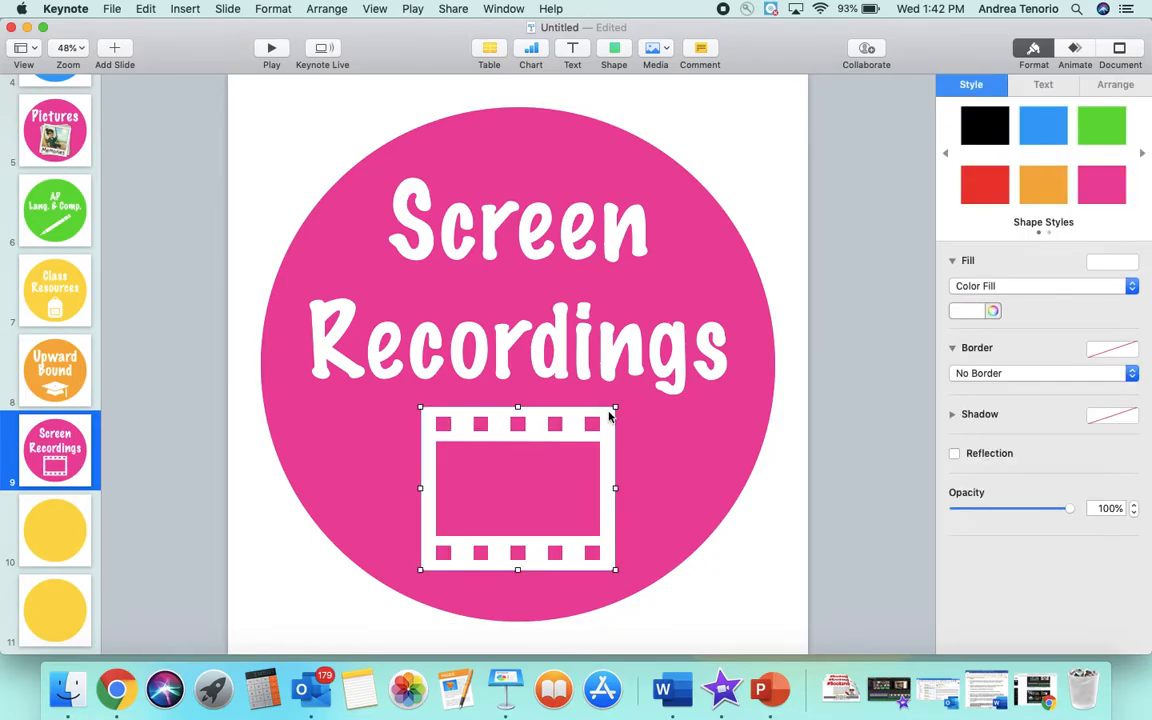
left_click_drag(614, 408, 560, 463)
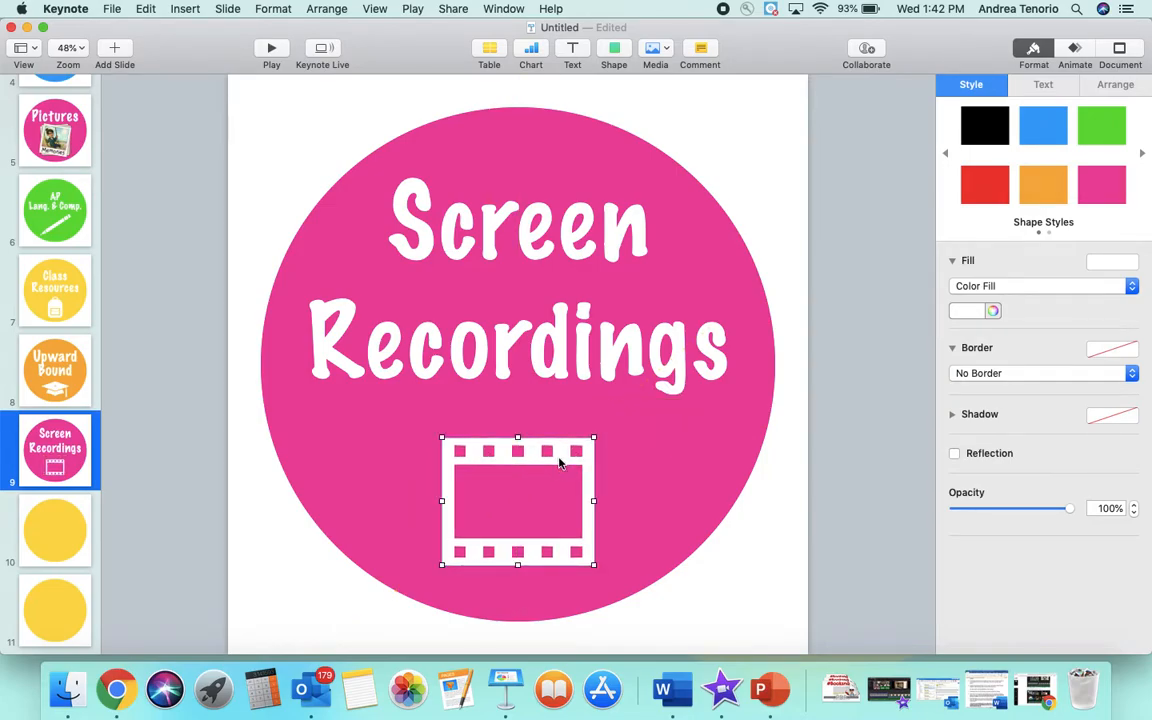
- Switch to Chrome, open a new tab and search the Bitmoji extension for "film"
left_click(117, 690)
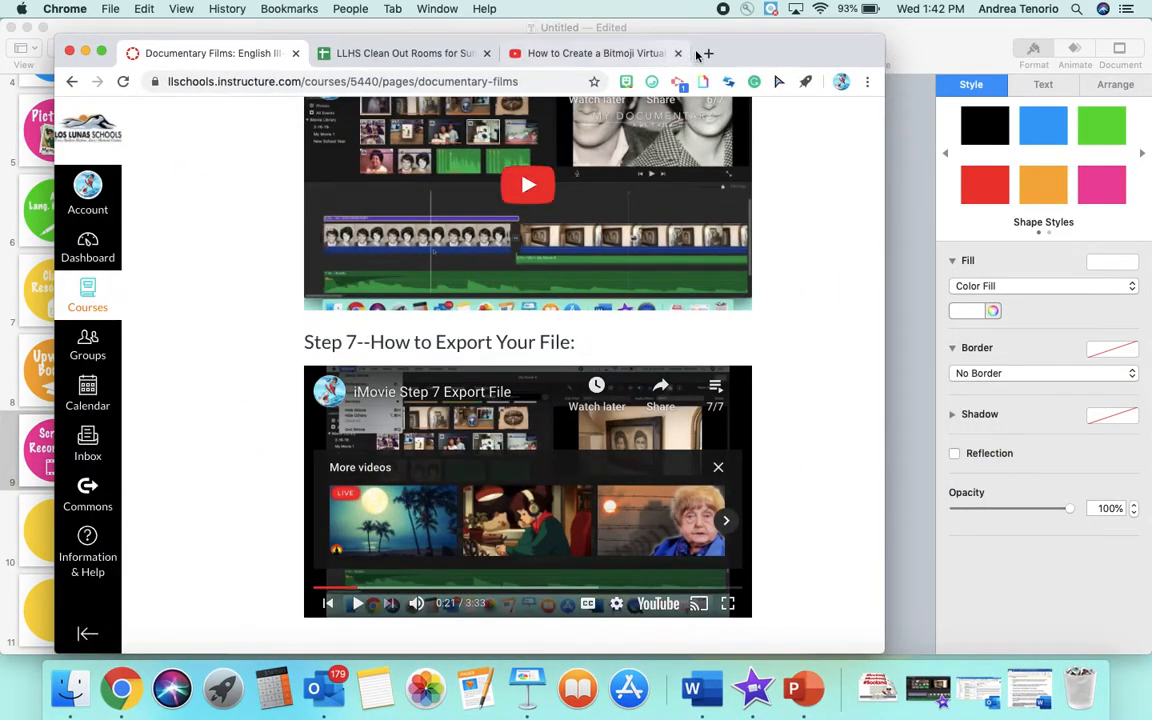
left_click(706, 54)
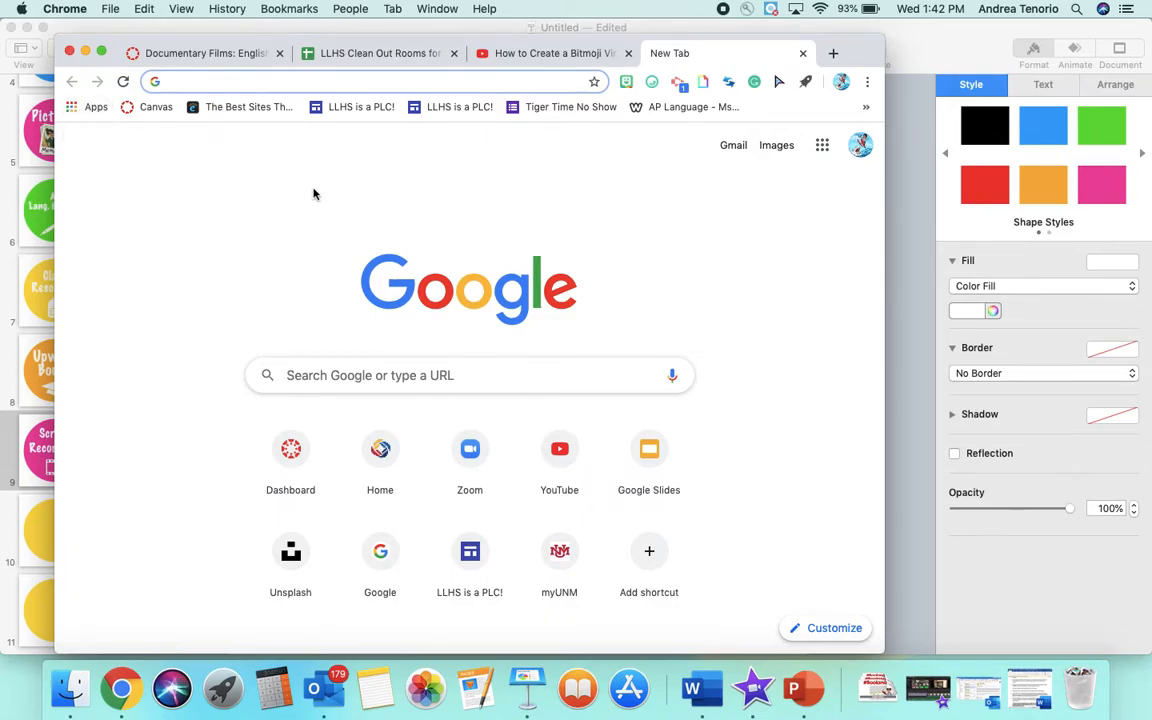
left_click(626, 81)
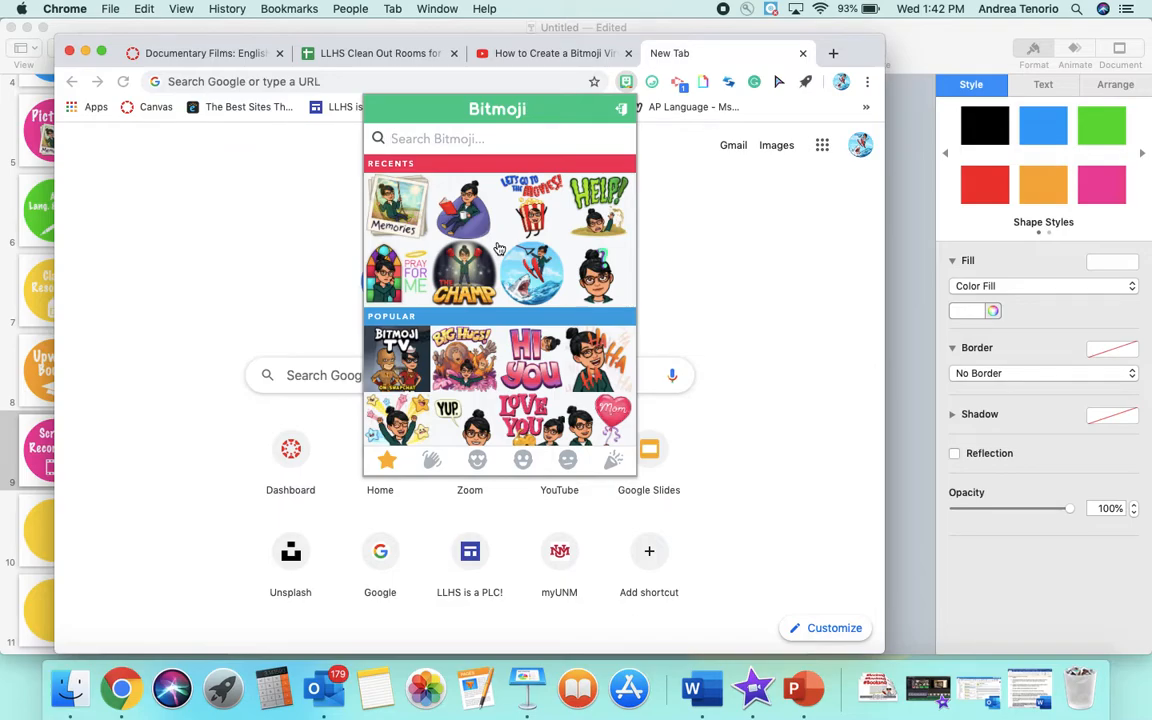
type("film")
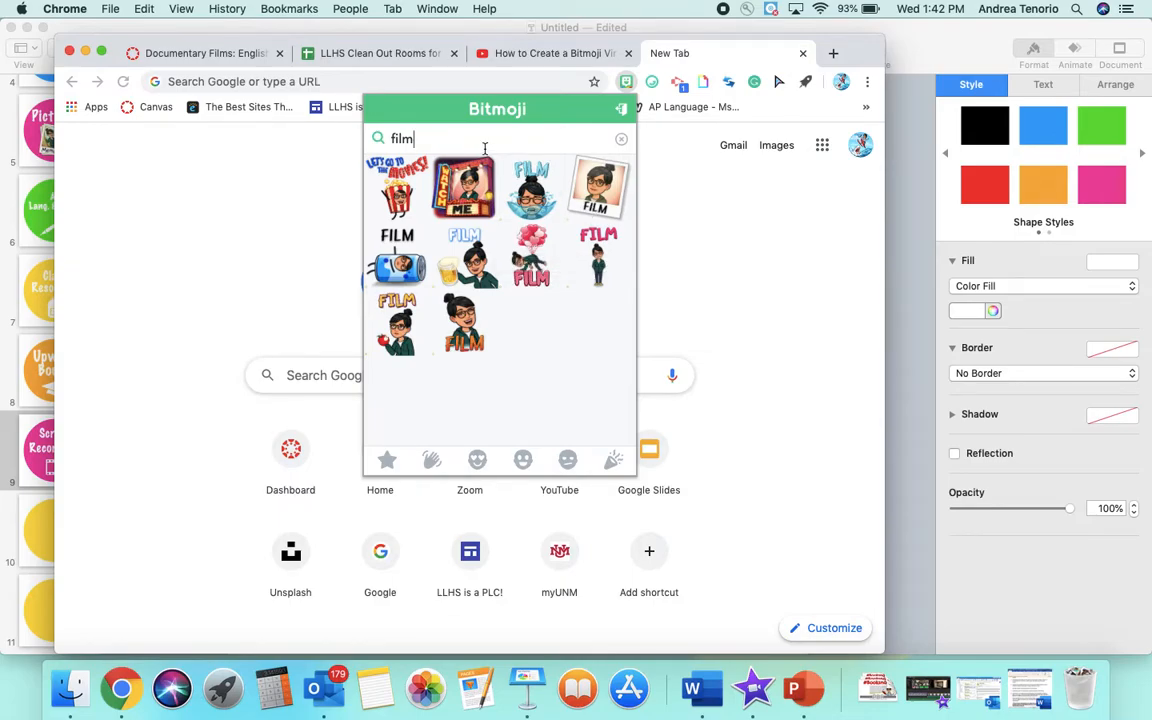
- Replace the Bitmoji search term with "movie"
key("BackSpace")
key("BackSpace")
key("BackSpace")
key("BackSpace")
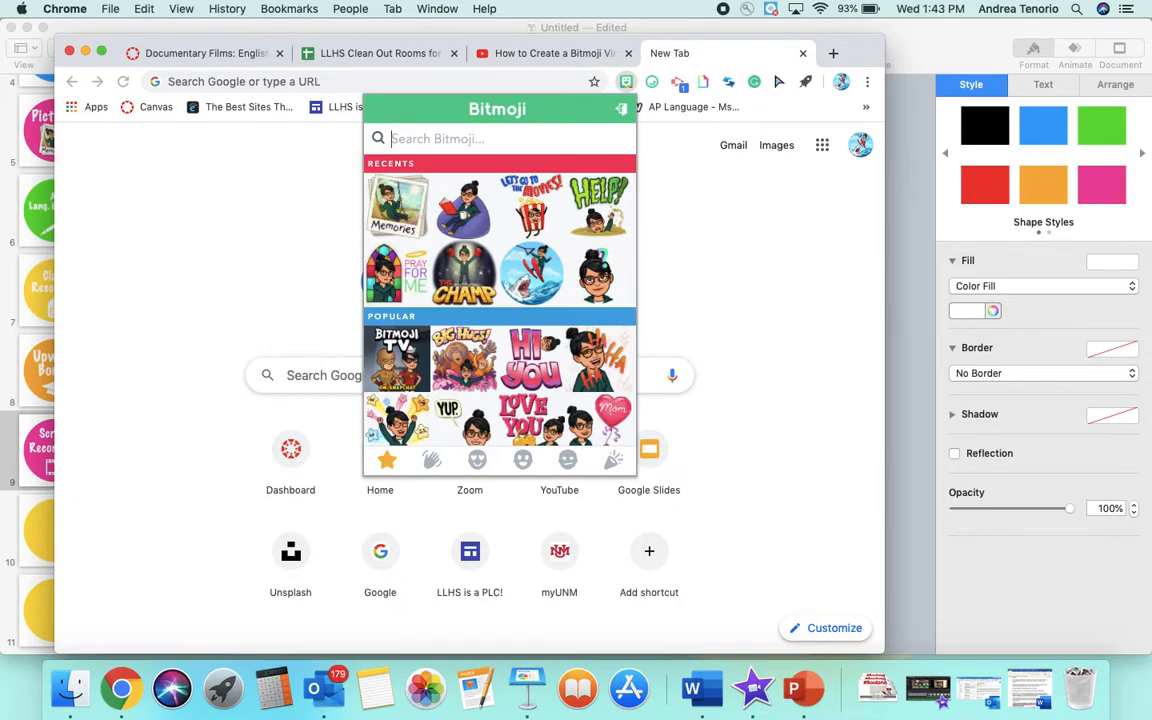
type("movie")
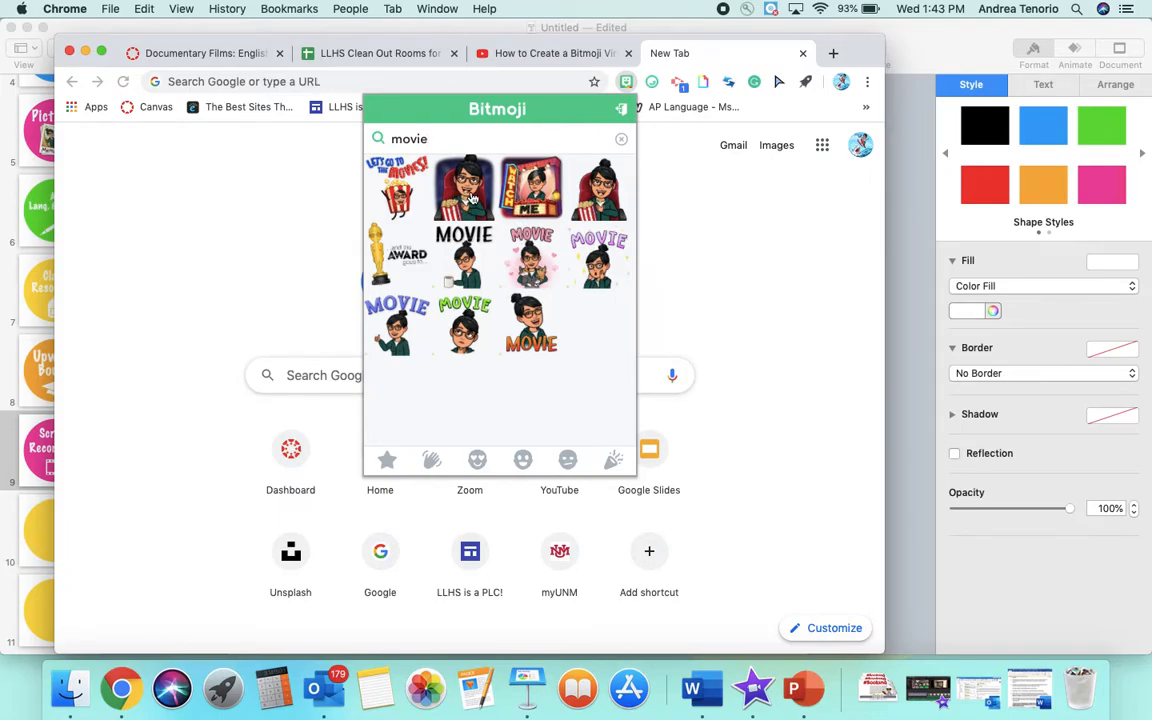
- Copy the Bitmoji image of the avatar eating popcorn in a red theatre seat, the one without a dark background
left_click(603, 203)
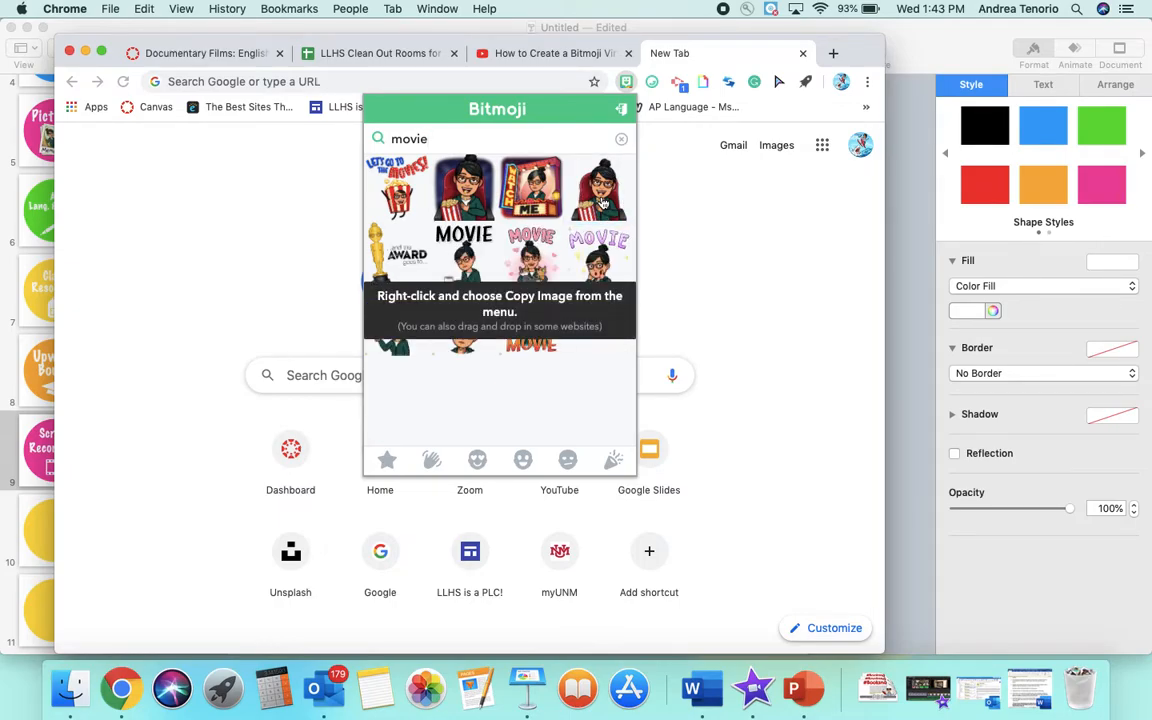
right_click(603, 198)
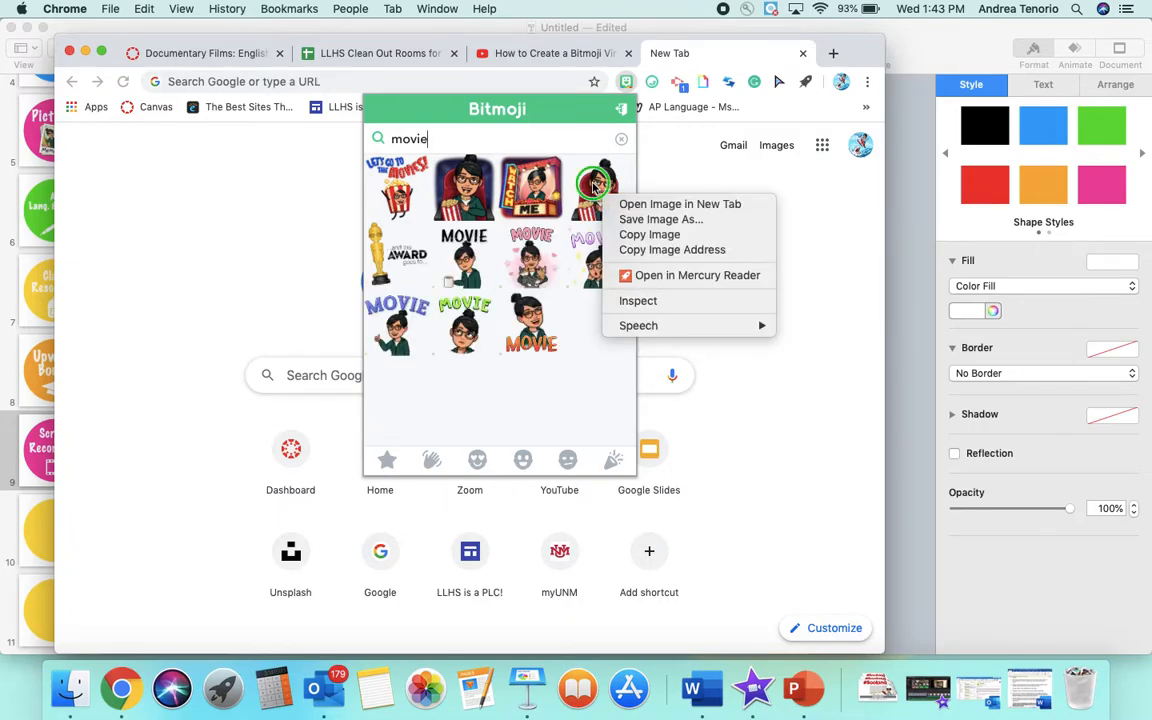
right_click(589, 176)
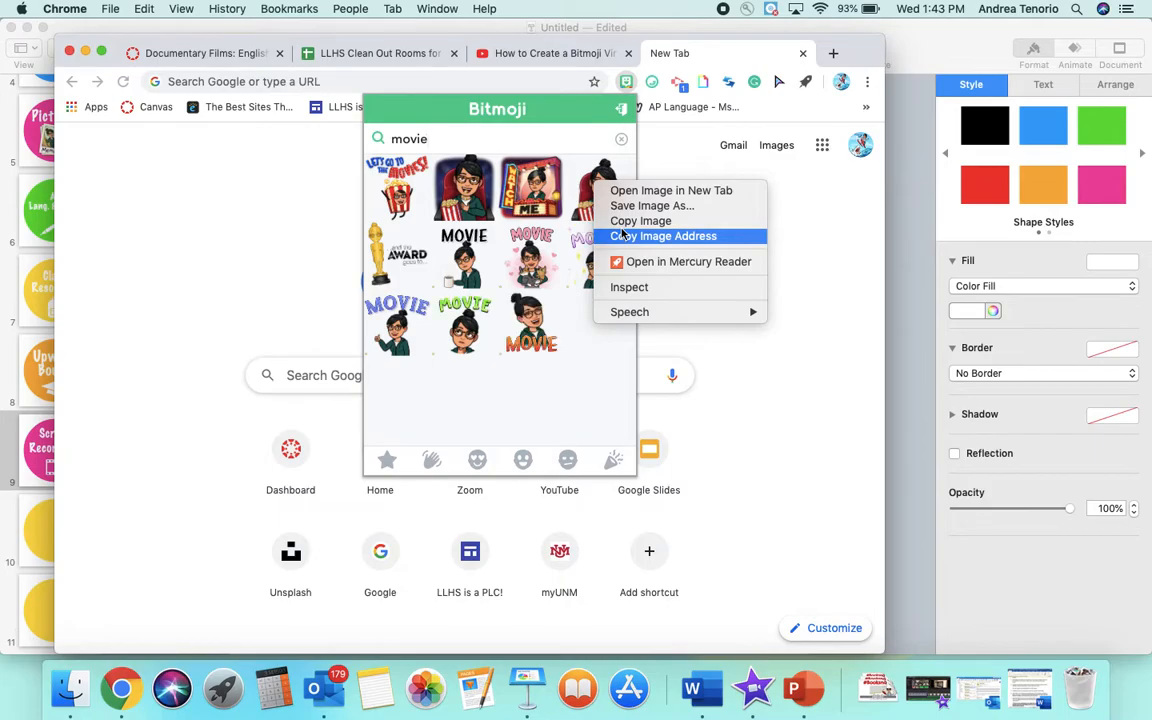
left_click(622, 221)
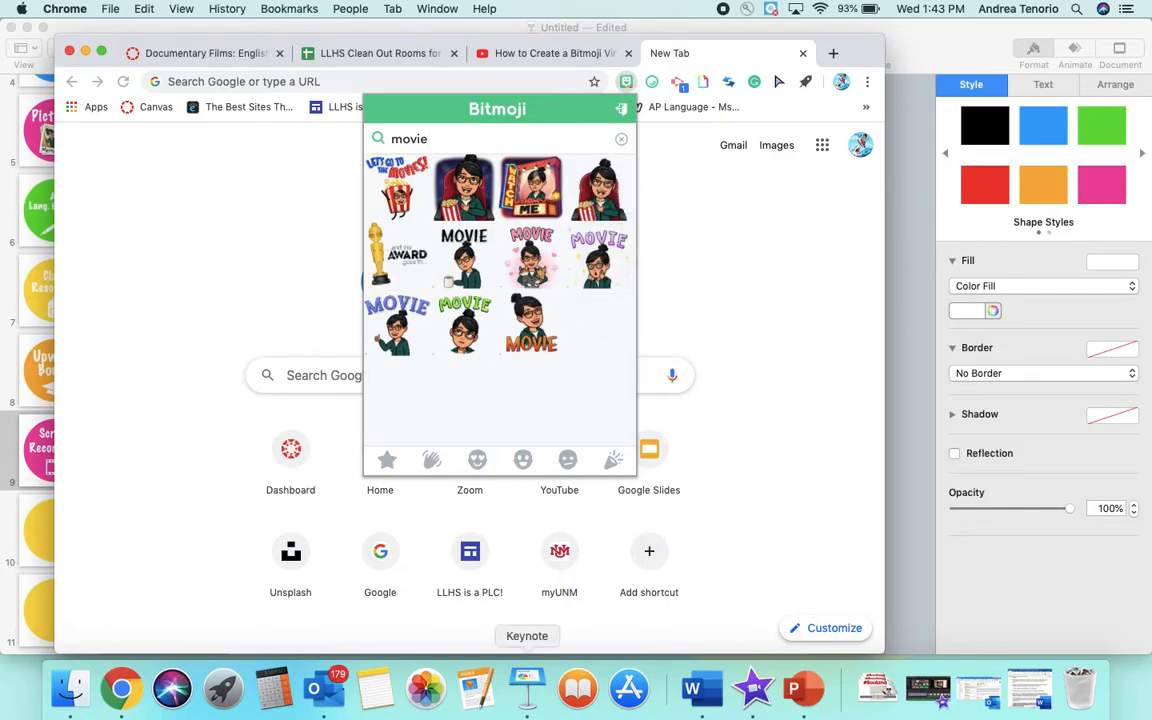
- Back in Keynote, replace the film strip with the copied Bitmoji, enlarged and centred below the "Screen Recordings" text
left_click(527, 688)
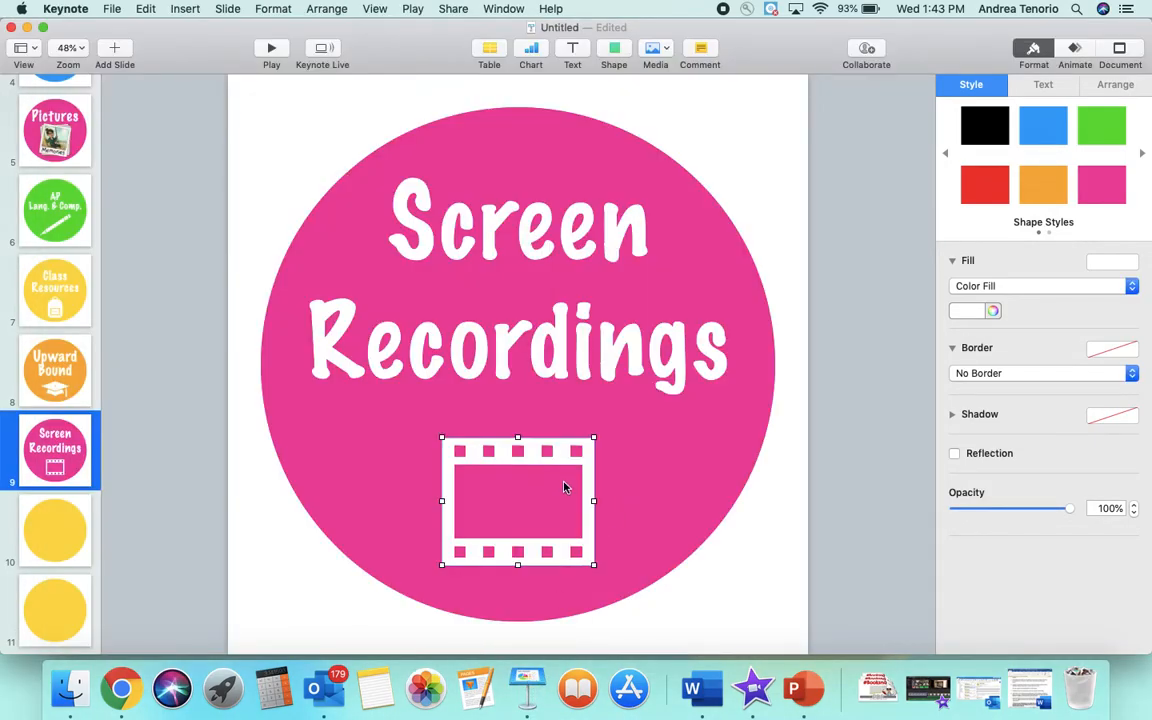
key("Delete")
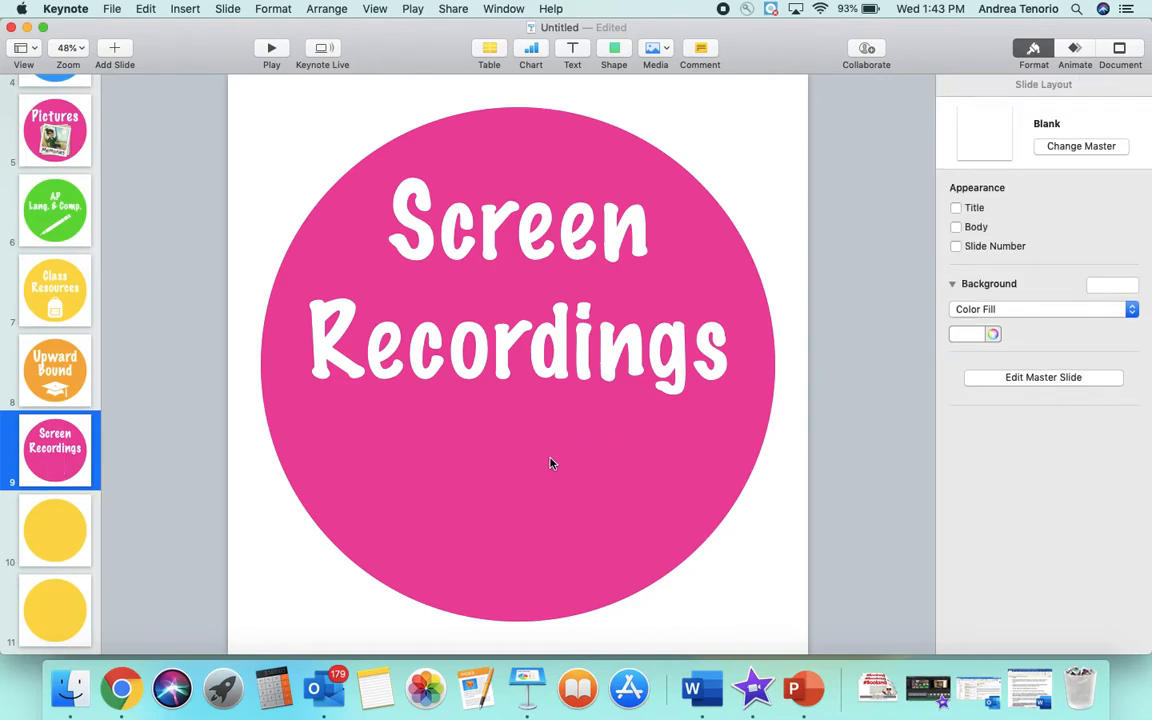
key("super+v")
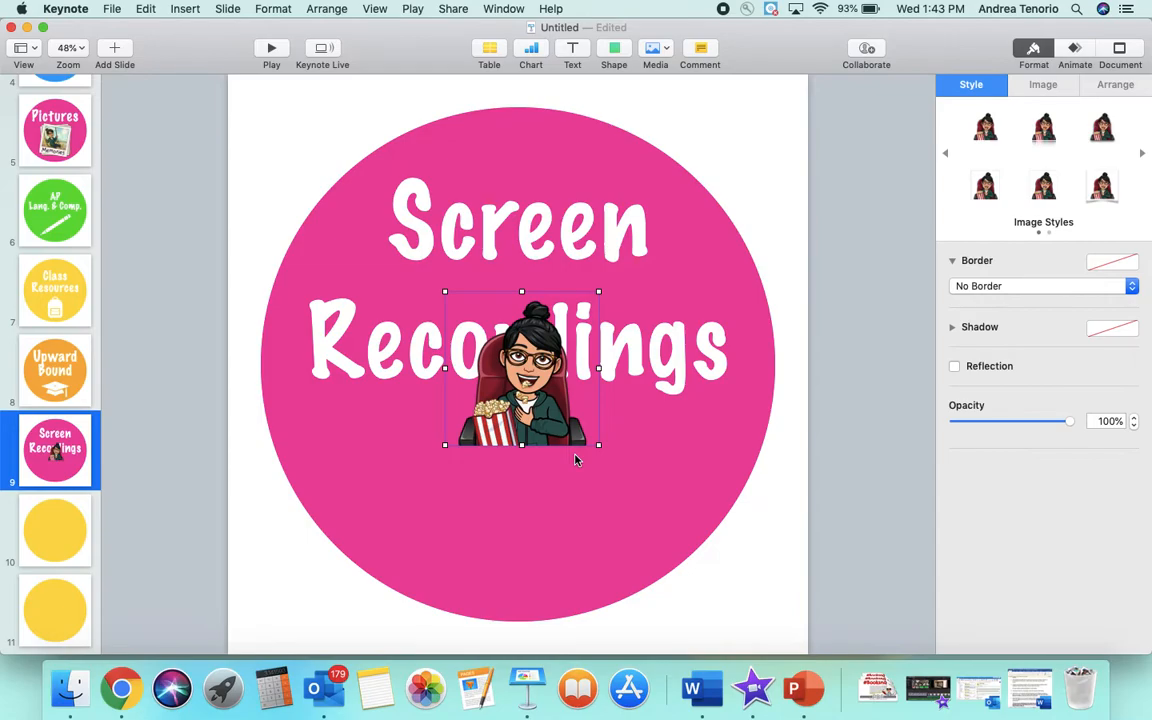
left_click_drag(598, 444, 566, 513)
left_click(756, 594)
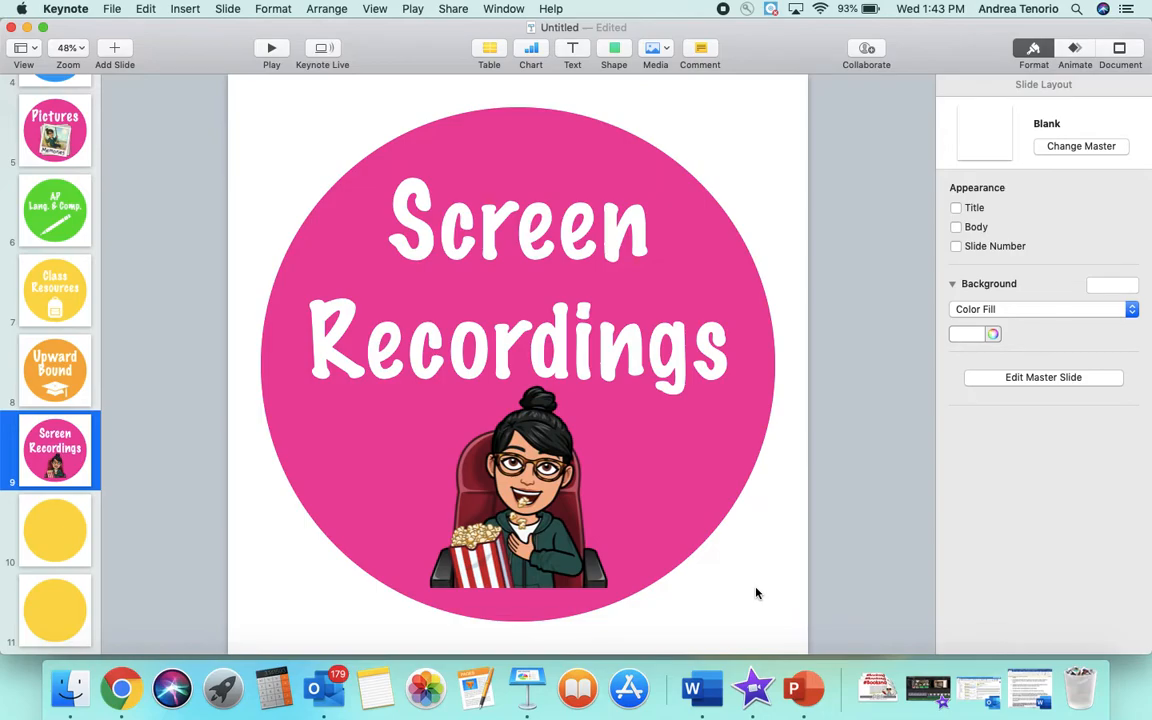
- Group the pink circle, the text and the Bitmoji into one object and copy the group
key("super+a")
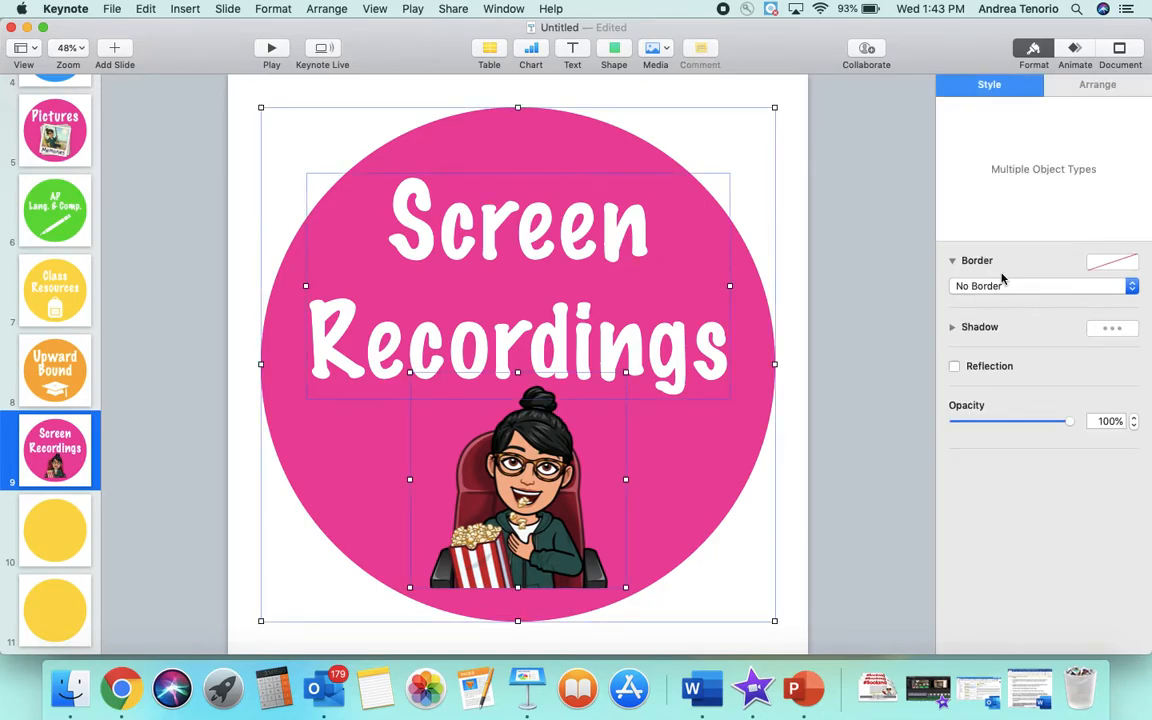
left_click(1123, 88)
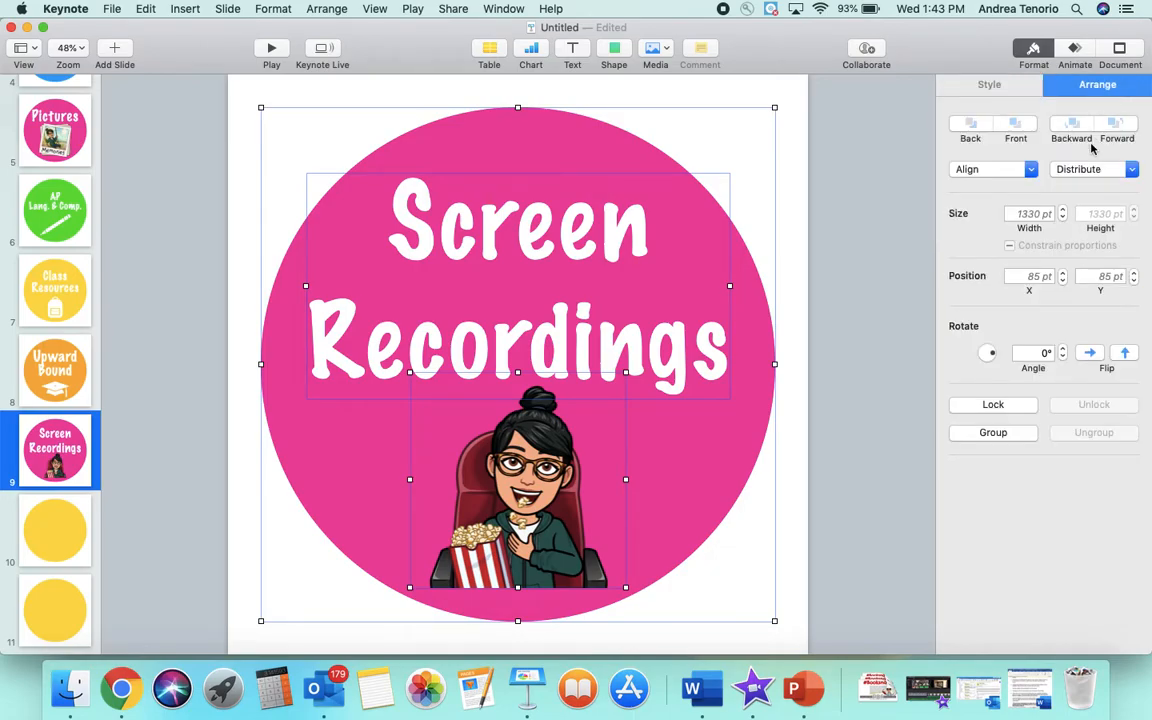
left_click(970, 434)
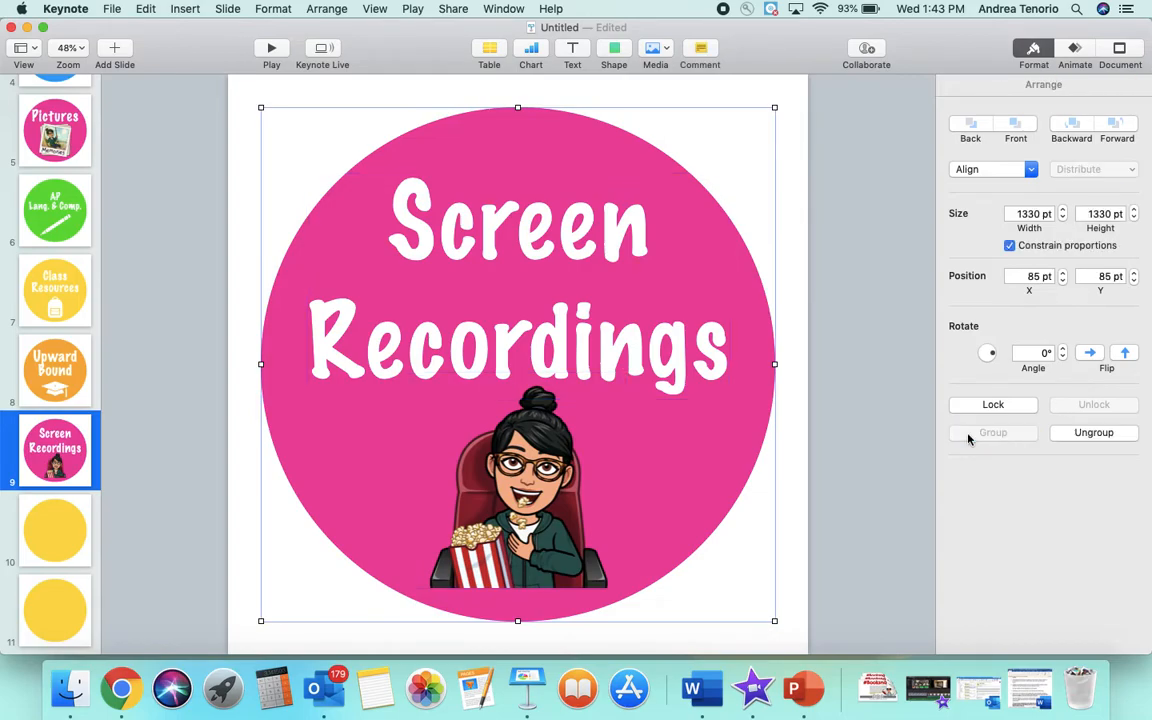
mouse_move(681, 409)
left_mouse_down()
mouse_move(609, 432)
mouse_move(594, 370)
mouse_move(654, 490)
mouse_move(679, 412)
left_mouse_up()
- Minimize the Keynote and Chrome windows and open the info window of the Screen Recordings folder on the desktop
left_click(27, 27)
left_click(85, 52)
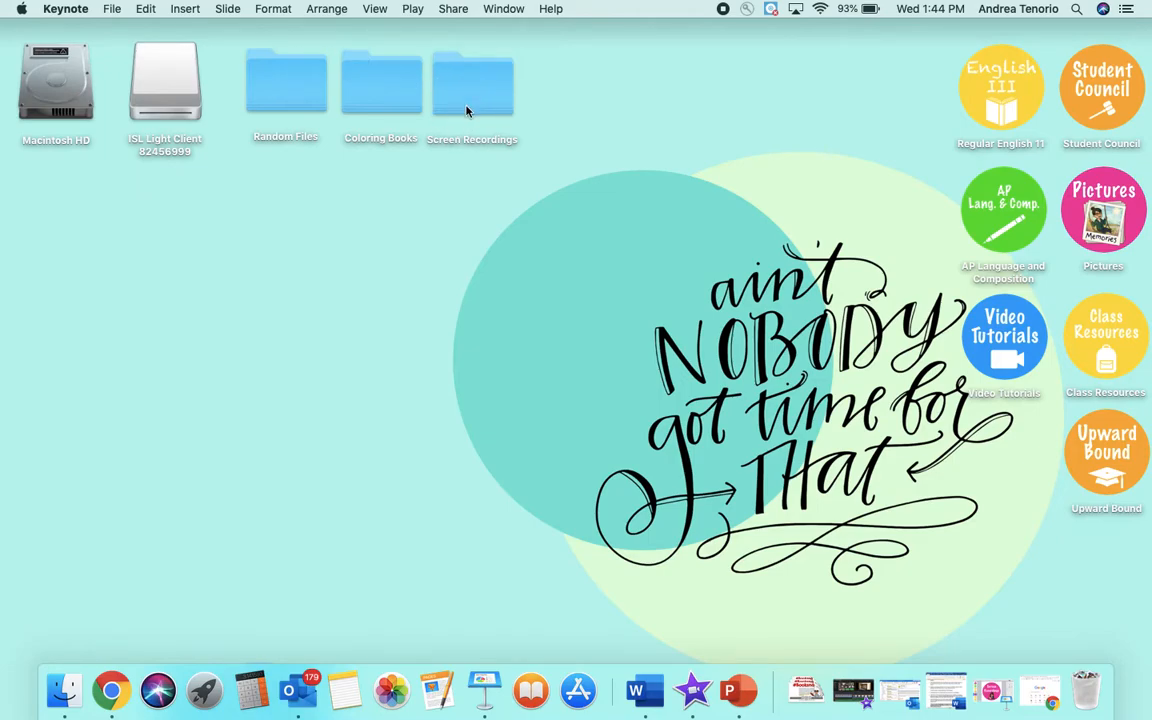
left_click(466, 111)
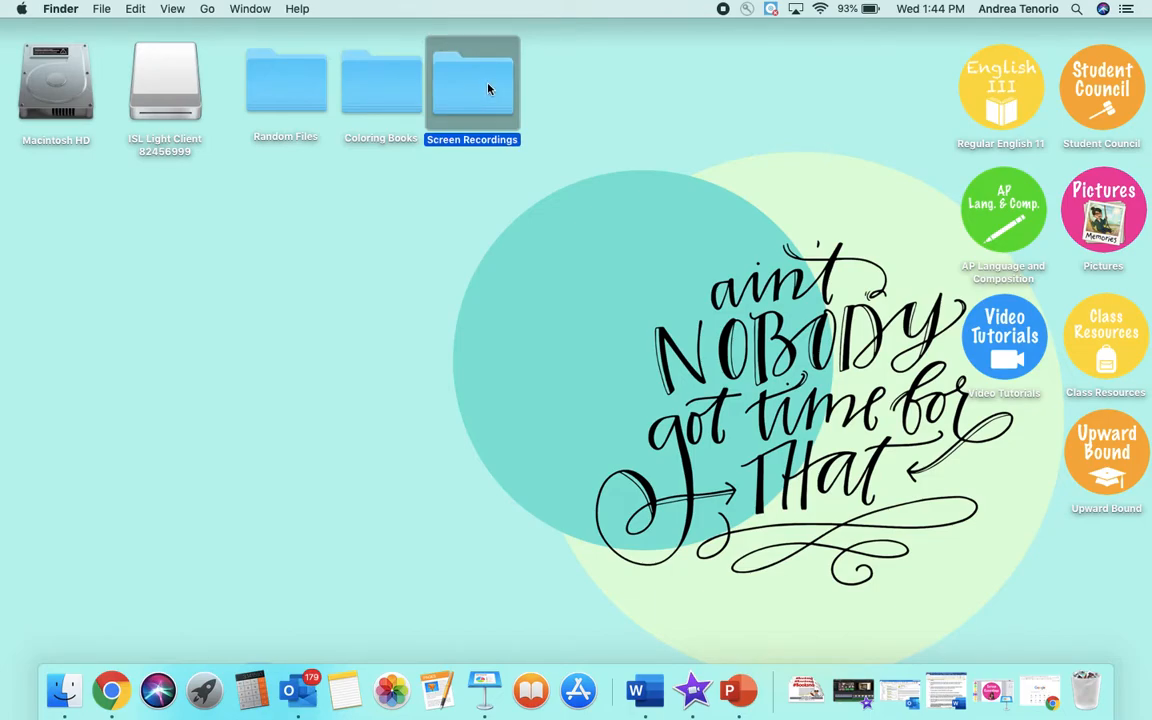
right_click(488, 89)
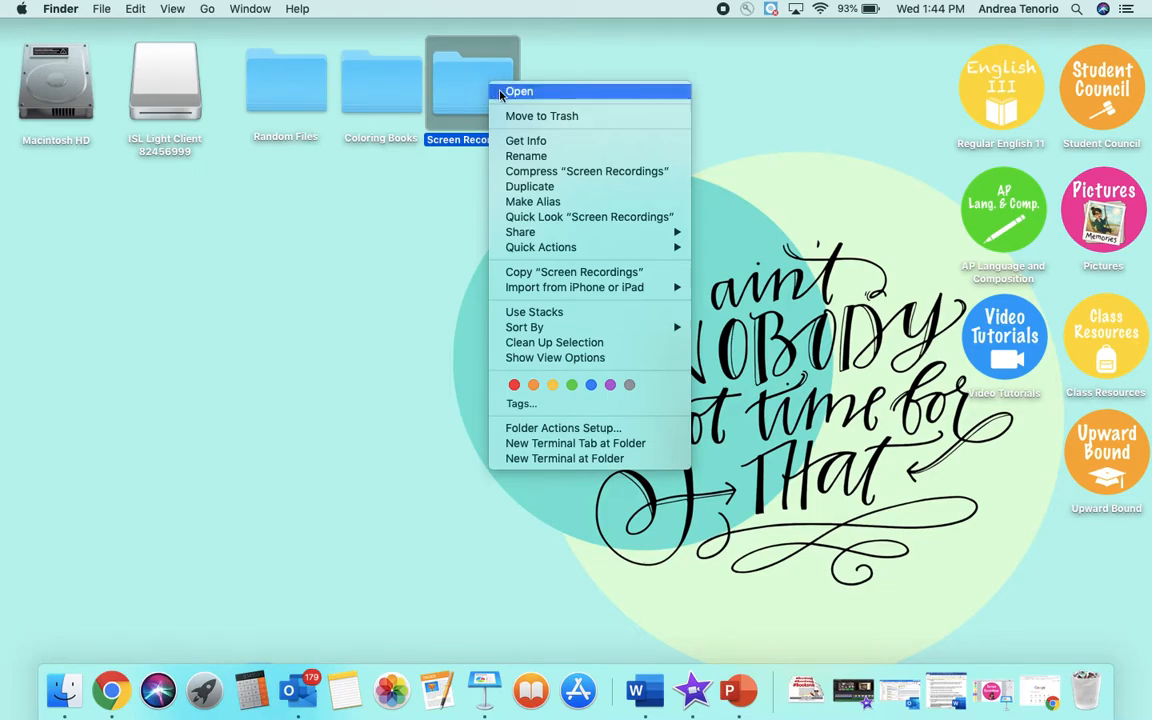
left_click(517, 142)
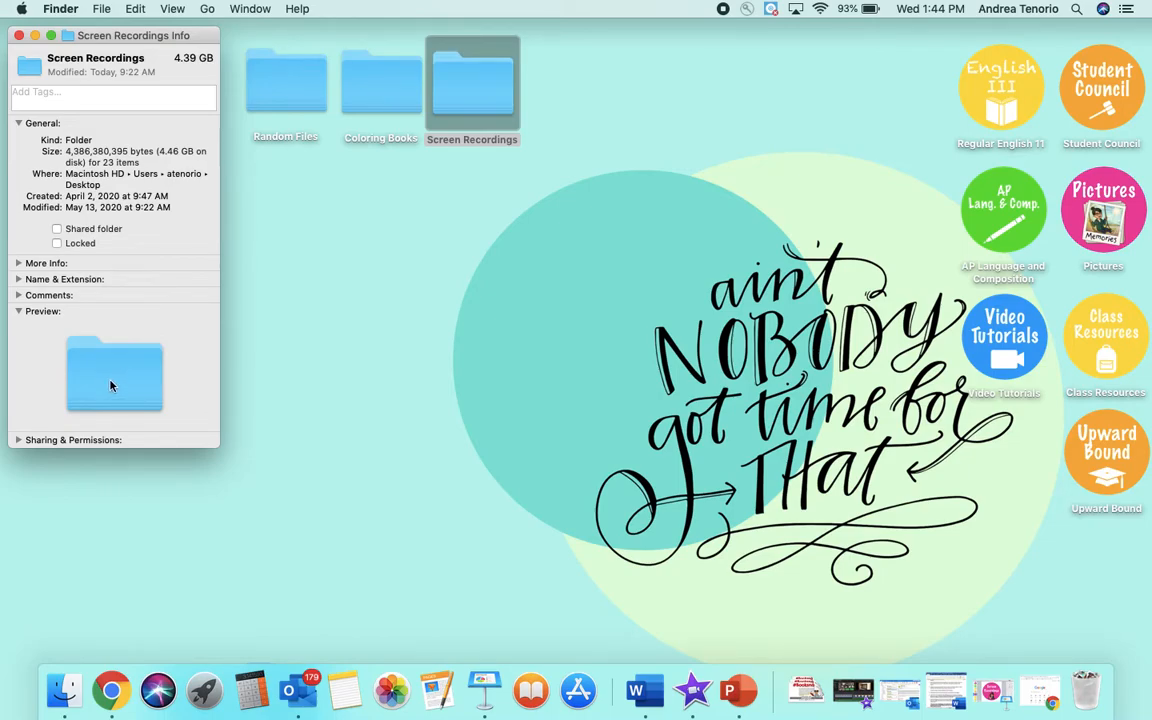
- Paste the copied design as the Screen Recordings folder's icon and close its info window
left_click(32, 68)
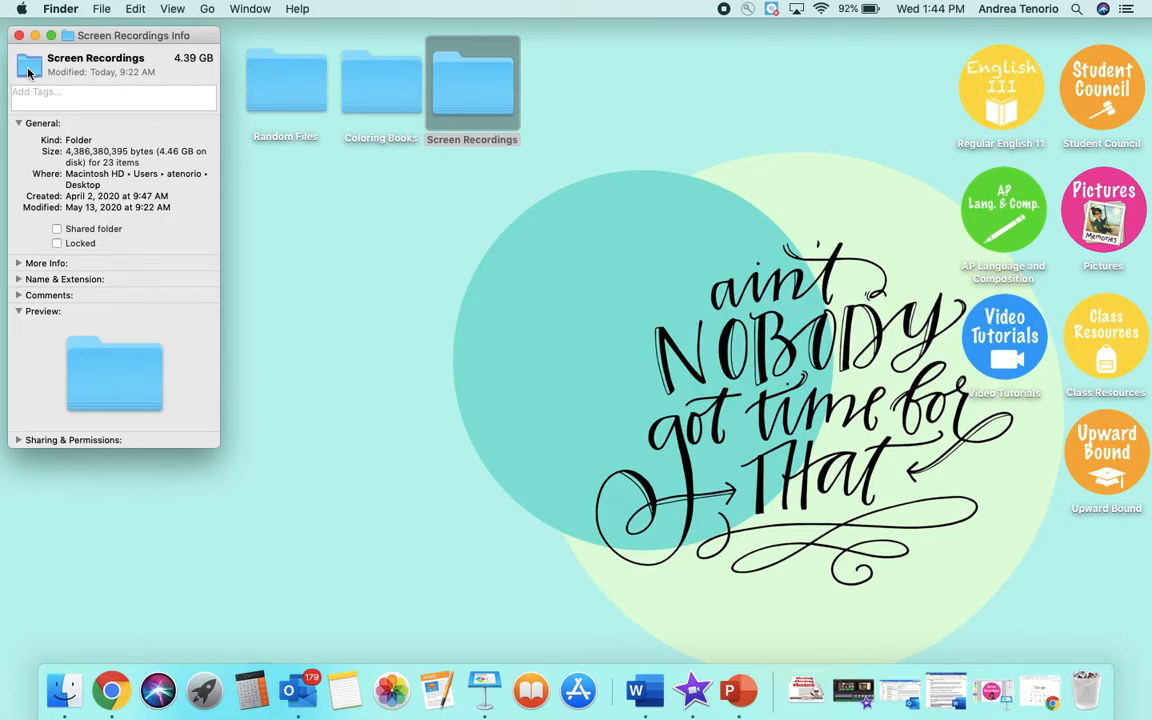
key("super+v")
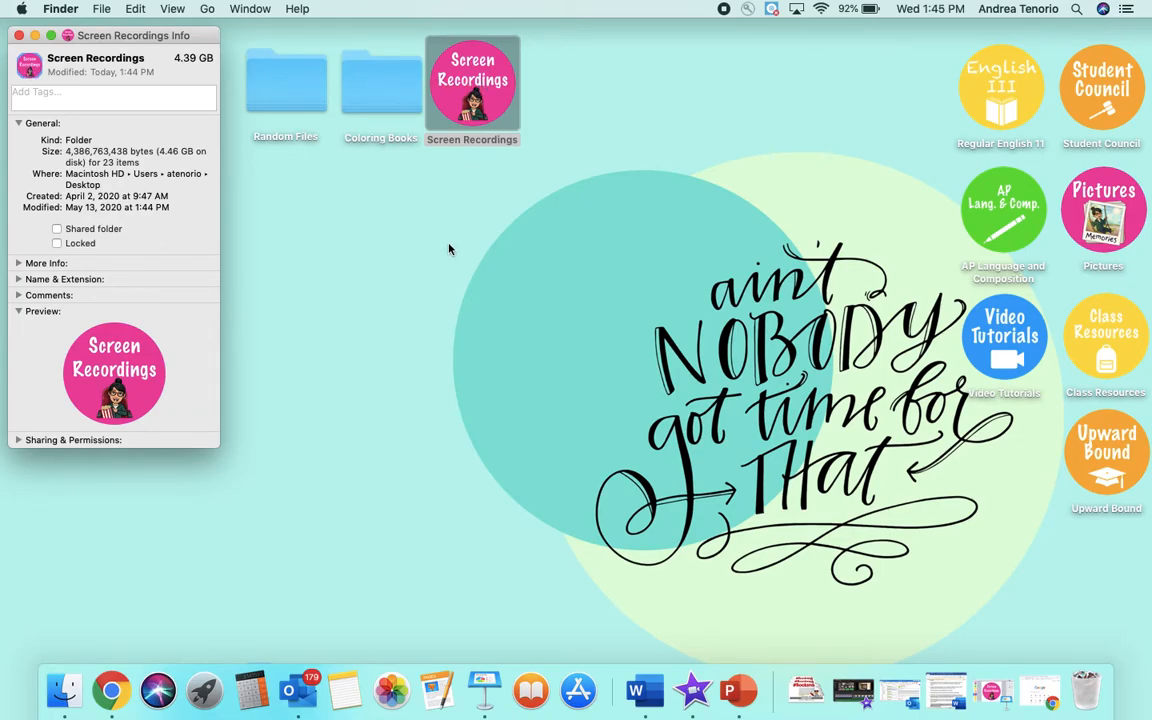
left_click(19, 36)
- Move the Screen Recordings folder beside the Upward Bound icon, directly below Video Tutorials on the desktop
left_click(339, 255)
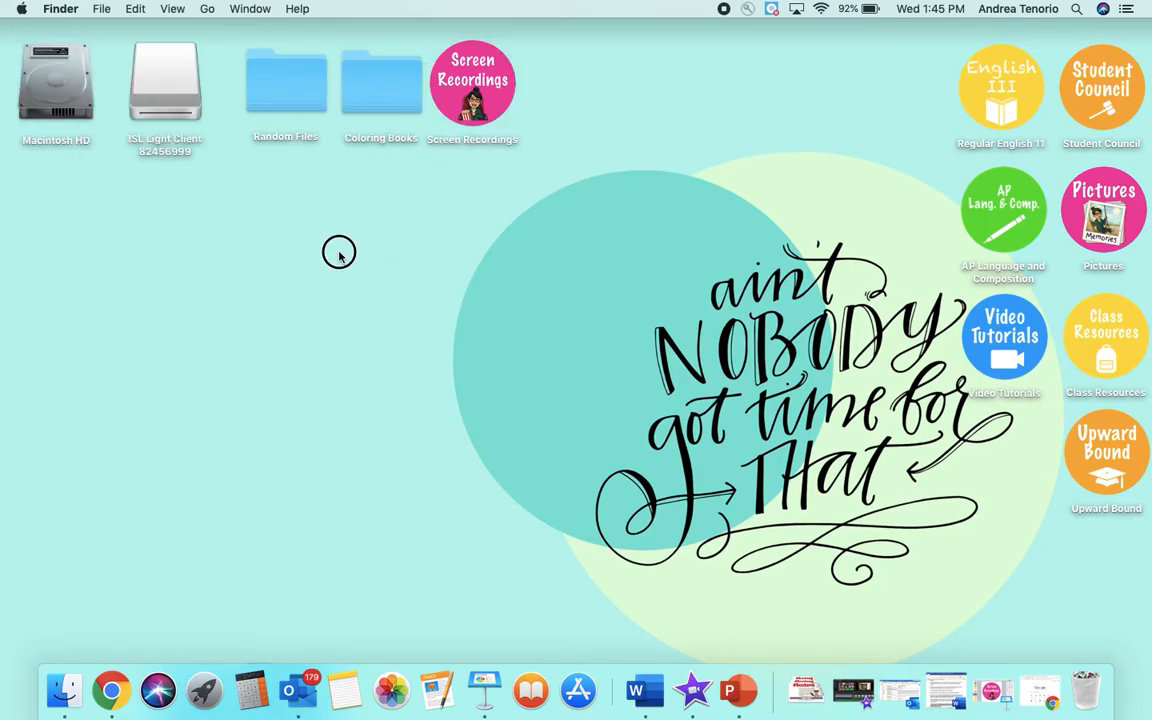
left_click_drag(489, 95, 1025, 464)
left_click(1027, 573)
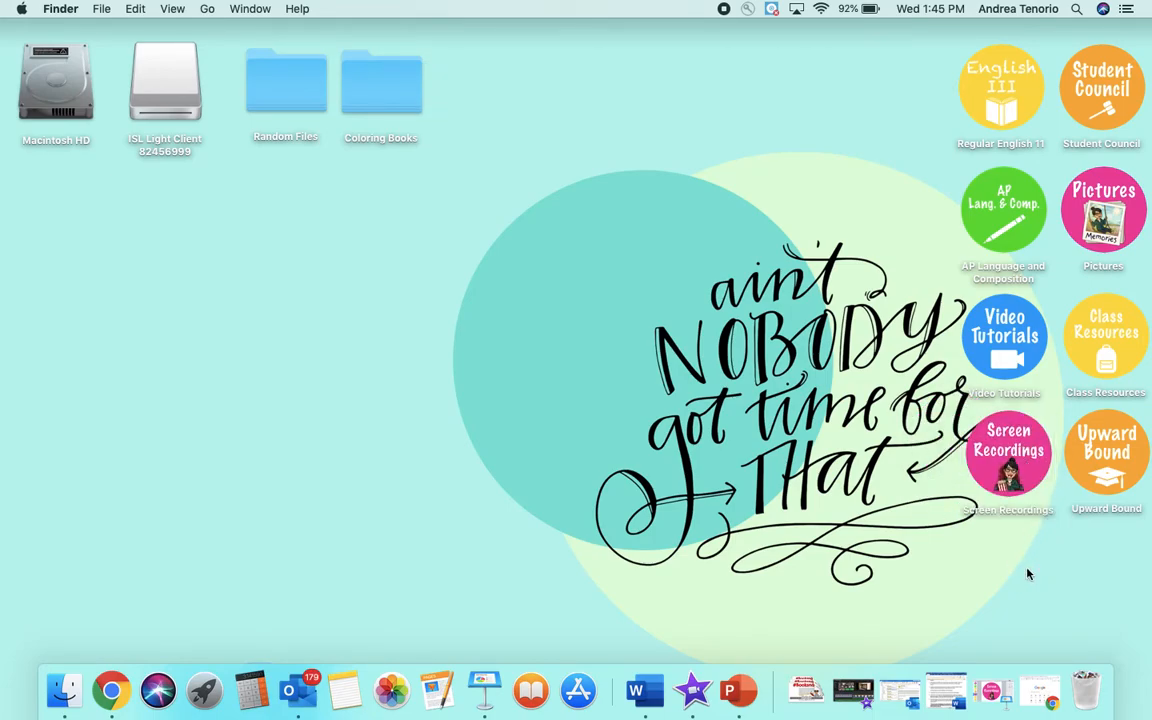